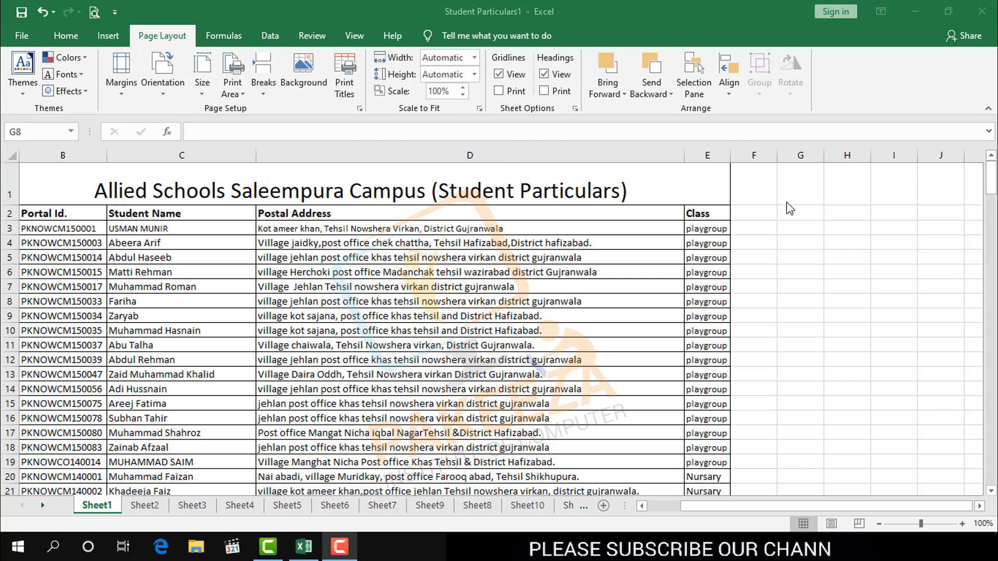
pyautogui.click(787, 239)
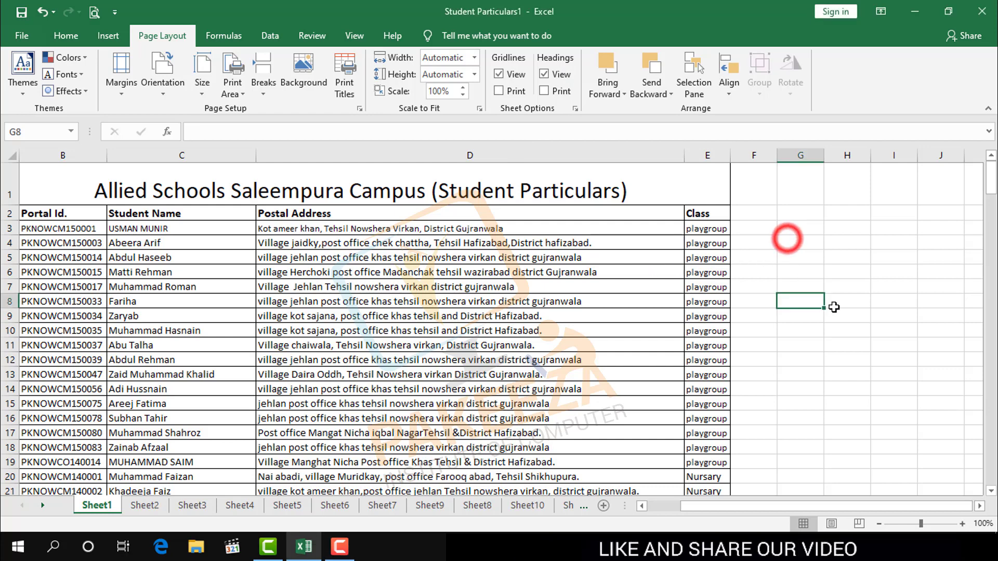
pyautogui.doubleClick(882, 338)
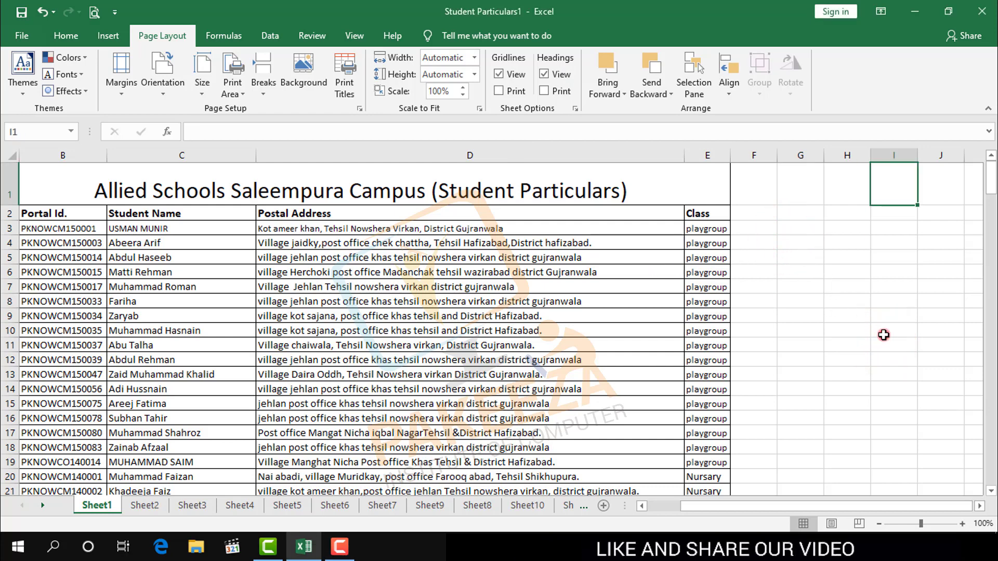
pyautogui.doubleClick(888, 360)
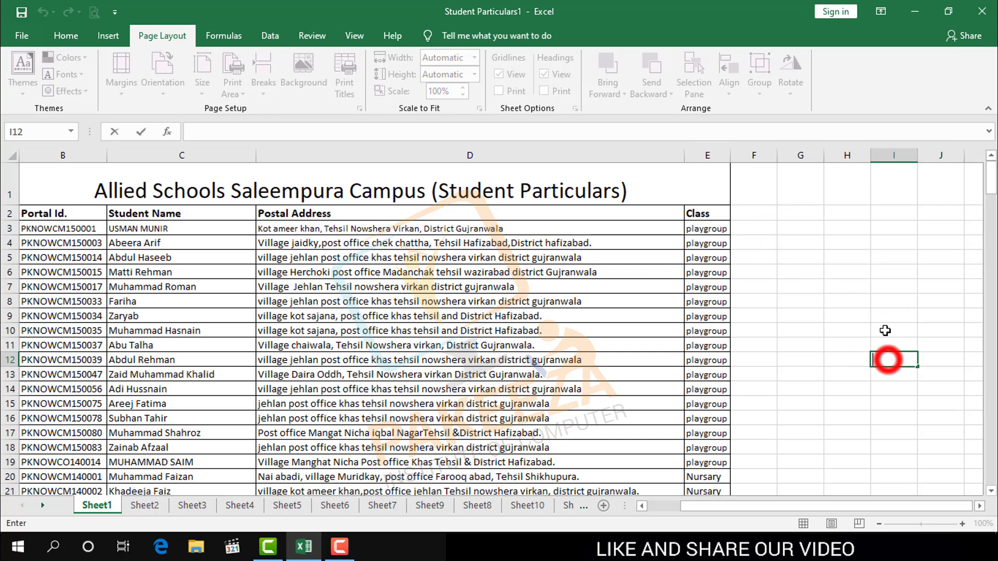
pyautogui.click(827, 273)
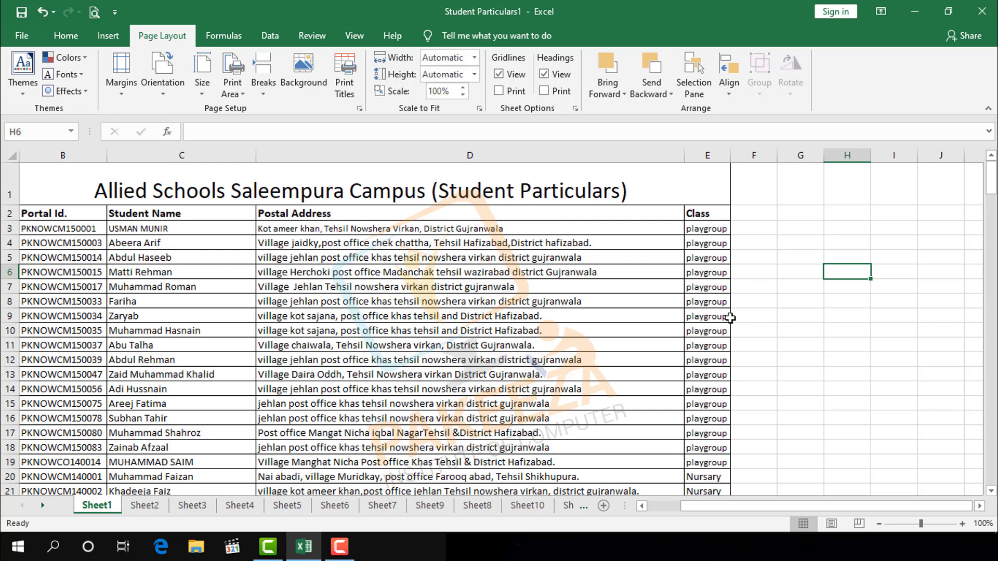
pyautogui.click(845, 360)
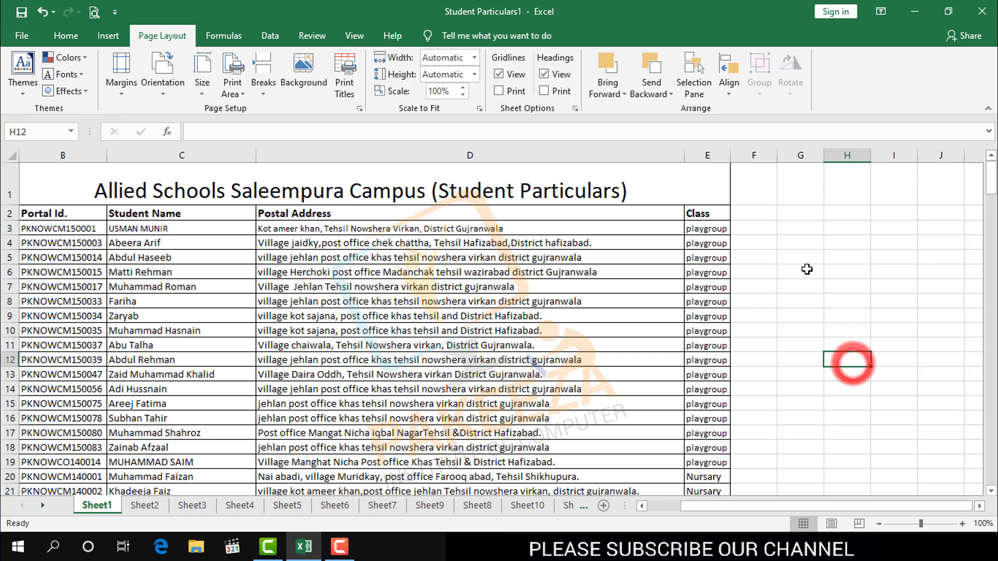
# Step: Apply all borders to the empty range G6:I15, and undo the borders
pyautogui.moveTo(806, 269); pyautogui.dragTo(908, 409)
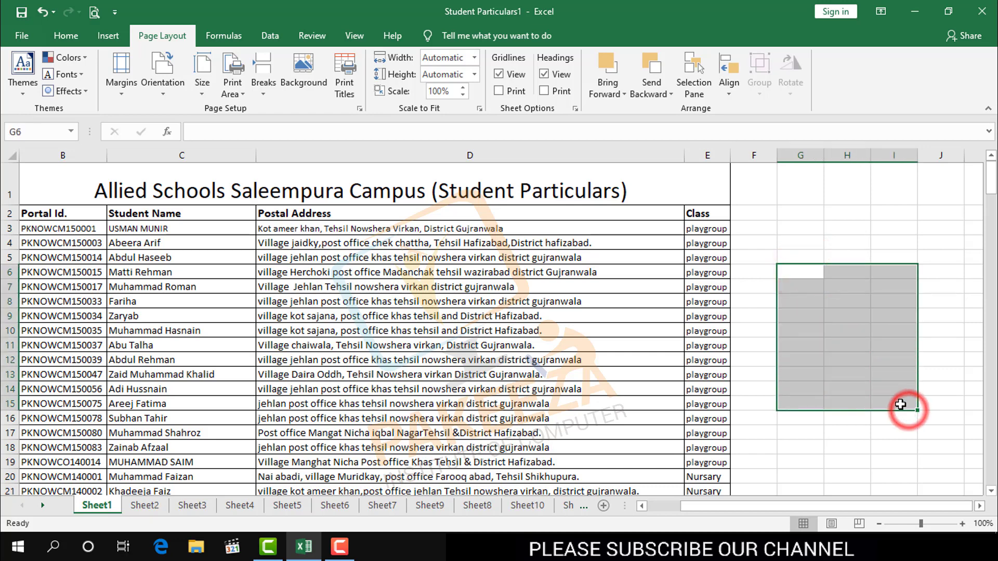
pyautogui.click(65, 36)
pyautogui.click(210, 86)
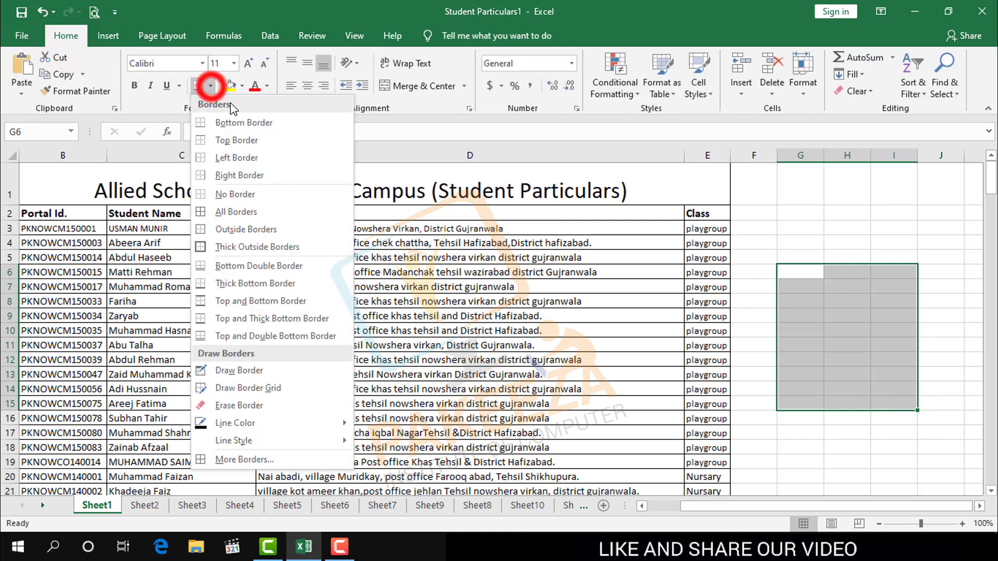
pyautogui.click(234, 213)
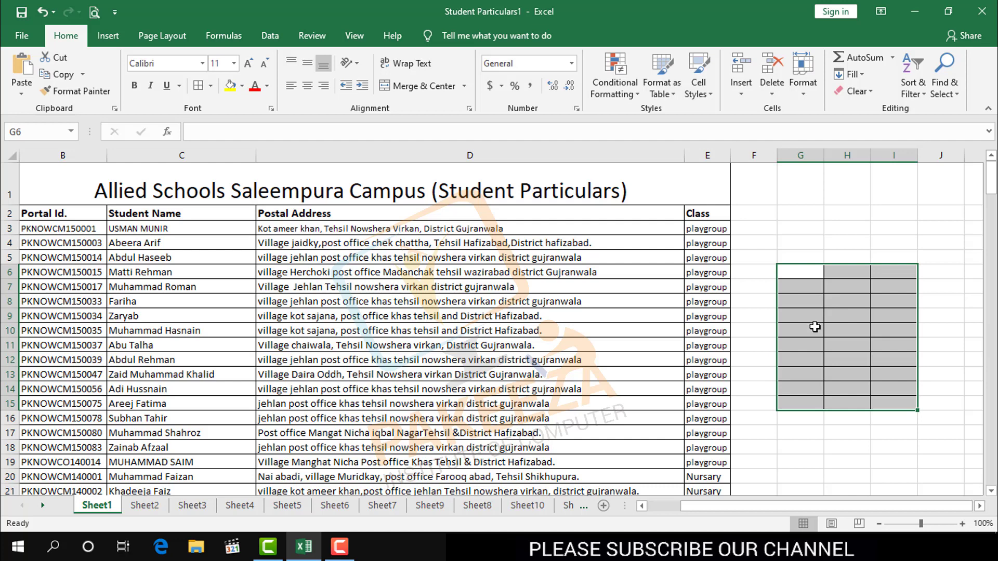
pyautogui.hotkey('ctrl', 'z')
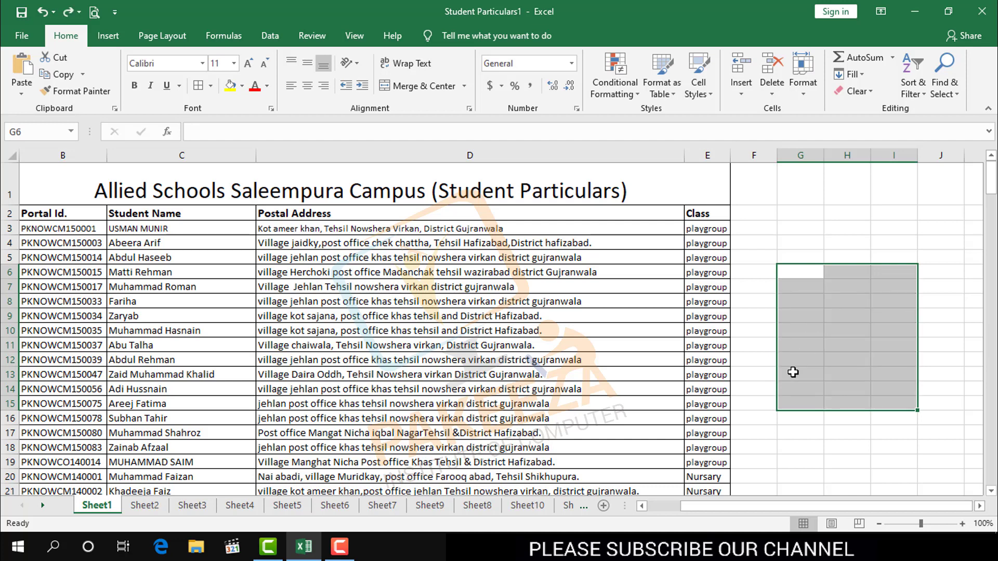
pyautogui.click(832, 228)
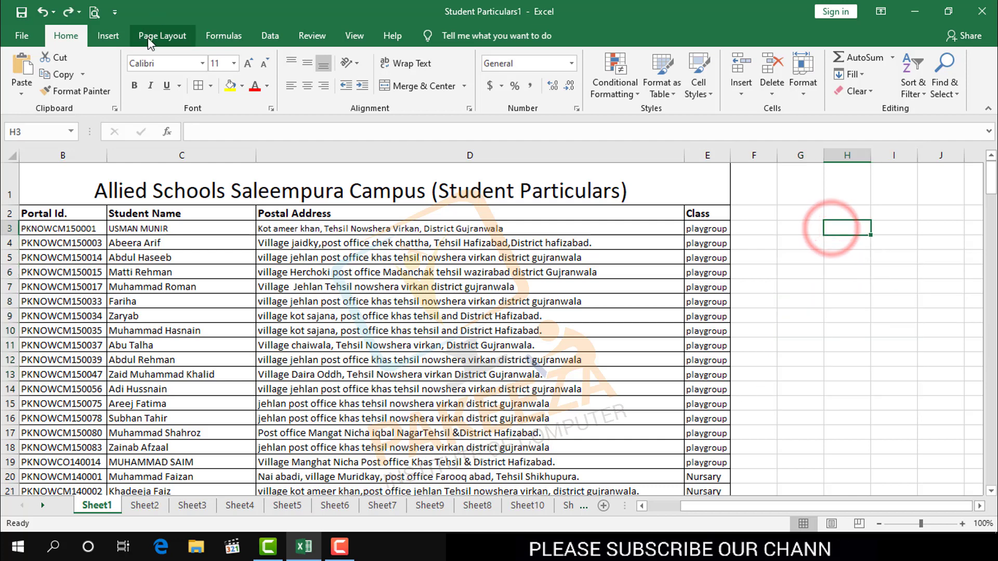
# Step: Toggle the display of the sheet's gridlines off and on, leaving them hidden
pyautogui.click(154, 35)
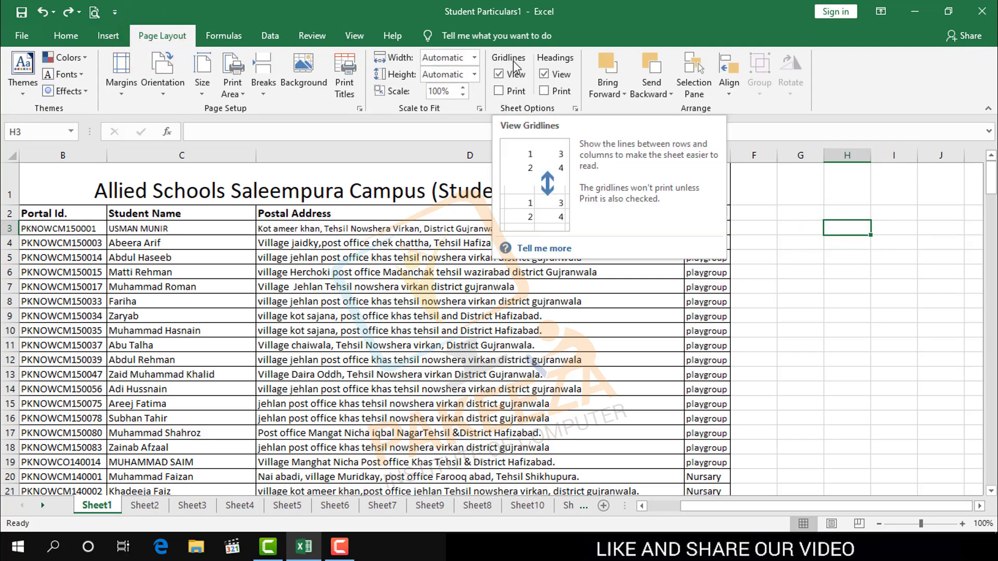
pyautogui.click(500, 75)
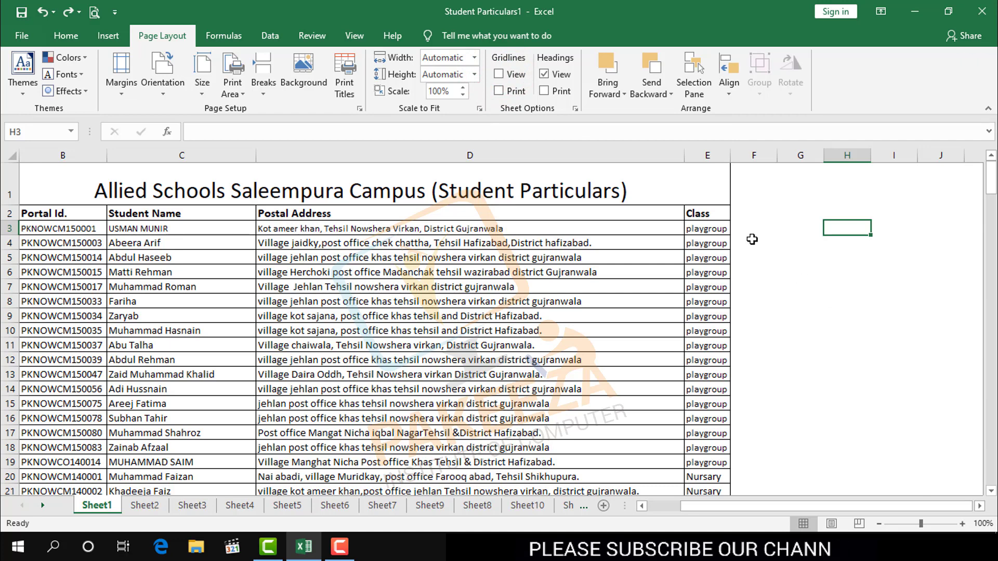
pyautogui.click(499, 74)
pyautogui.click(500, 75)
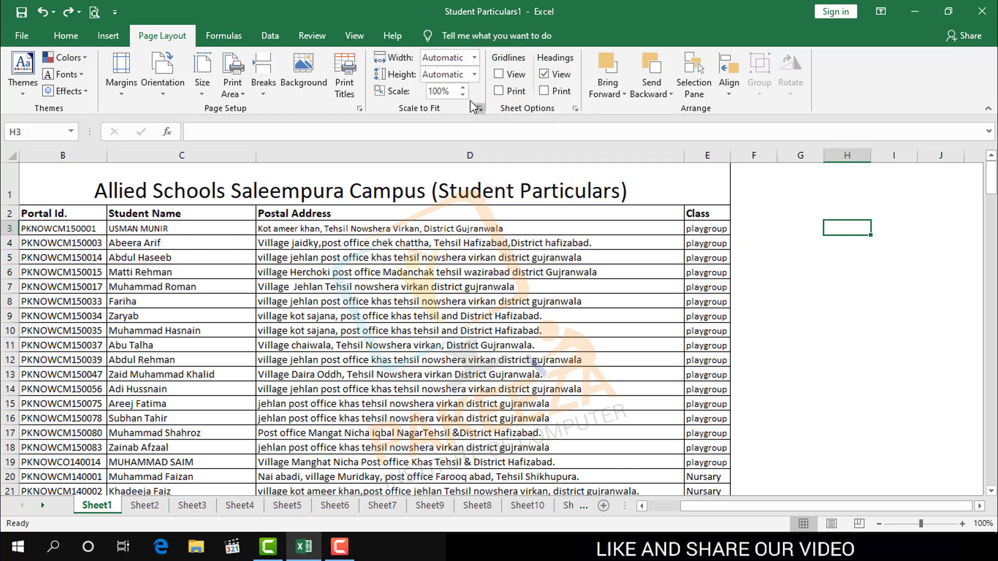
pyautogui.click(498, 76)
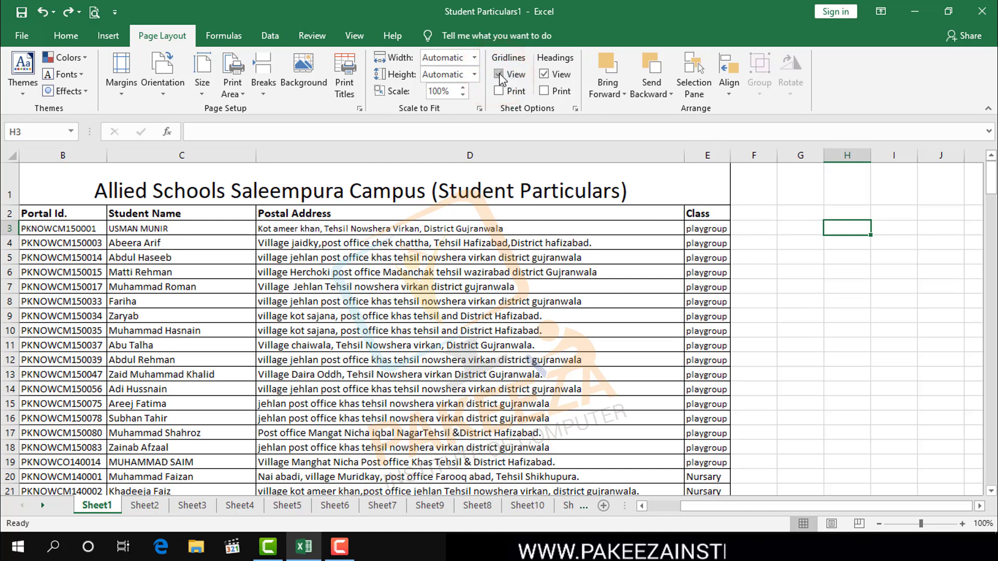
pyautogui.click(499, 74)
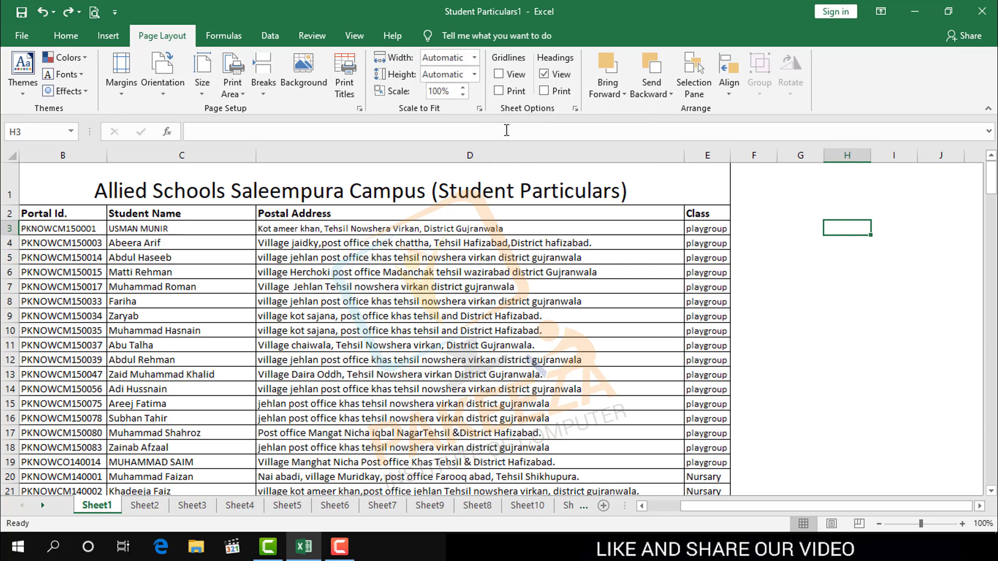
# Step: Enable printing of gridlines for the sheet and check the student table in the print preview
pyautogui.click(498, 91)
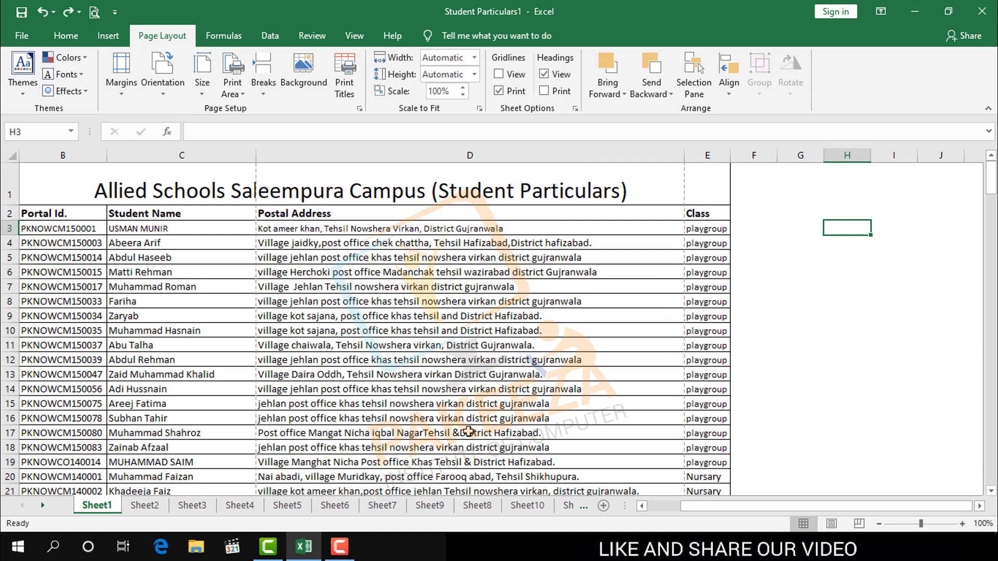
pyautogui.moveTo(740, 508); pyautogui.dragTo(706, 508)
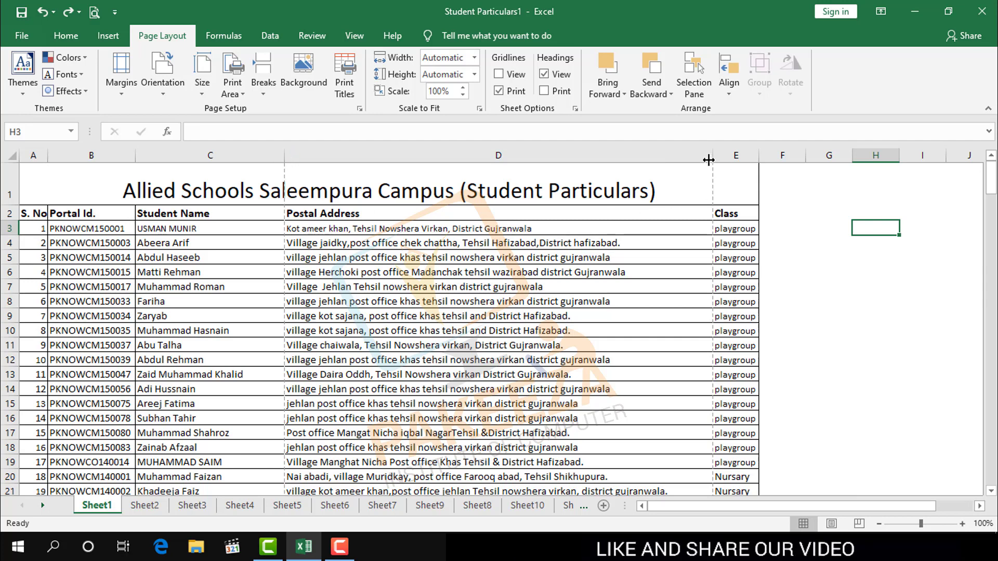
pyautogui.click(95, 11)
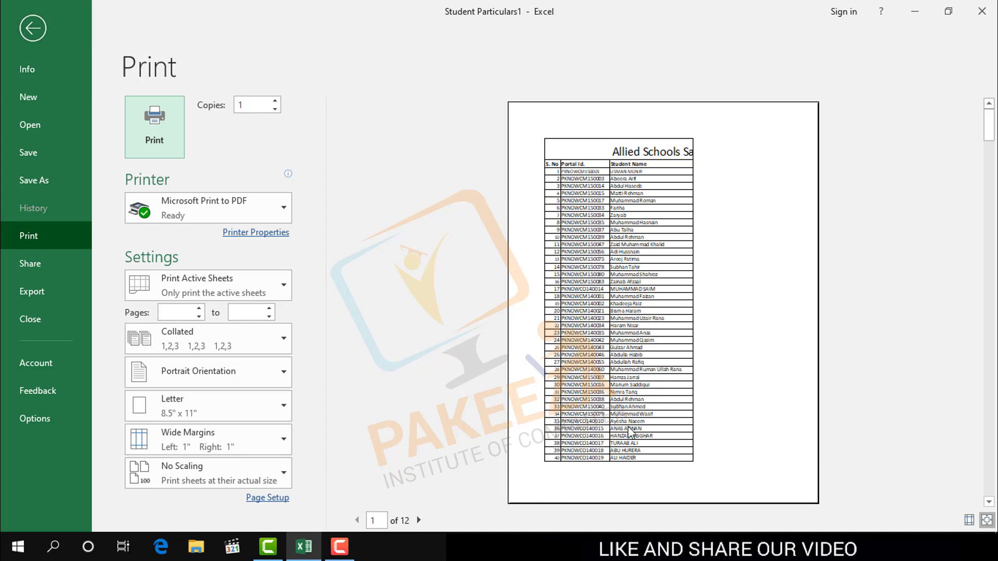
pyautogui.click(32, 28)
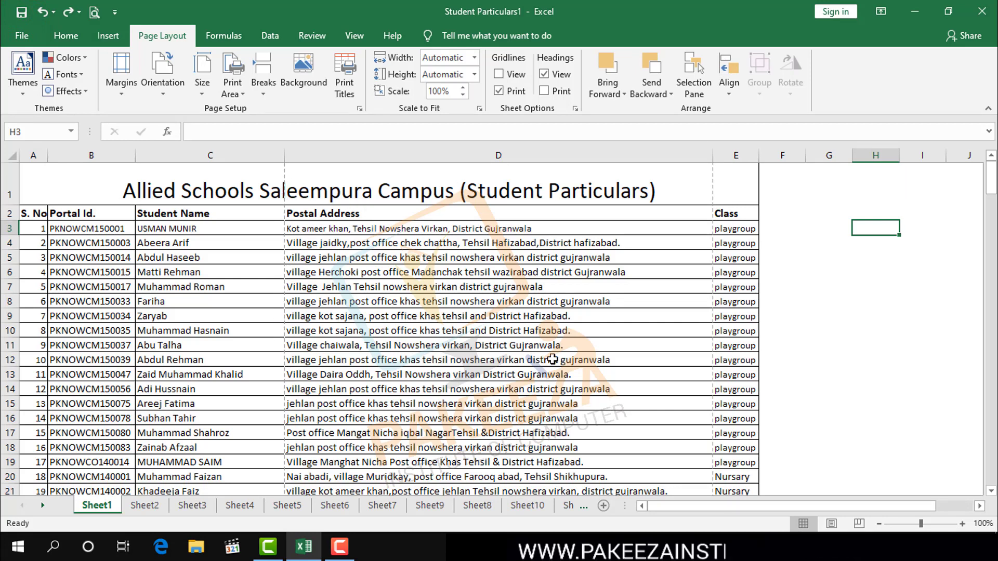
# Step: Disable gridline printing, show the gridlines on the sheet again, and check the print preview
pyautogui.click(497, 91)
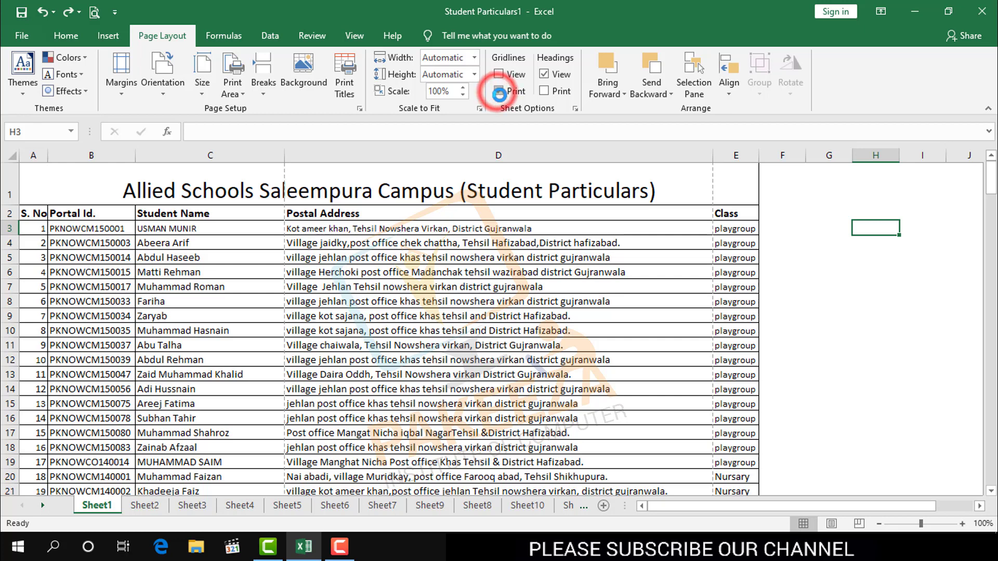
pyautogui.click(499, 75)
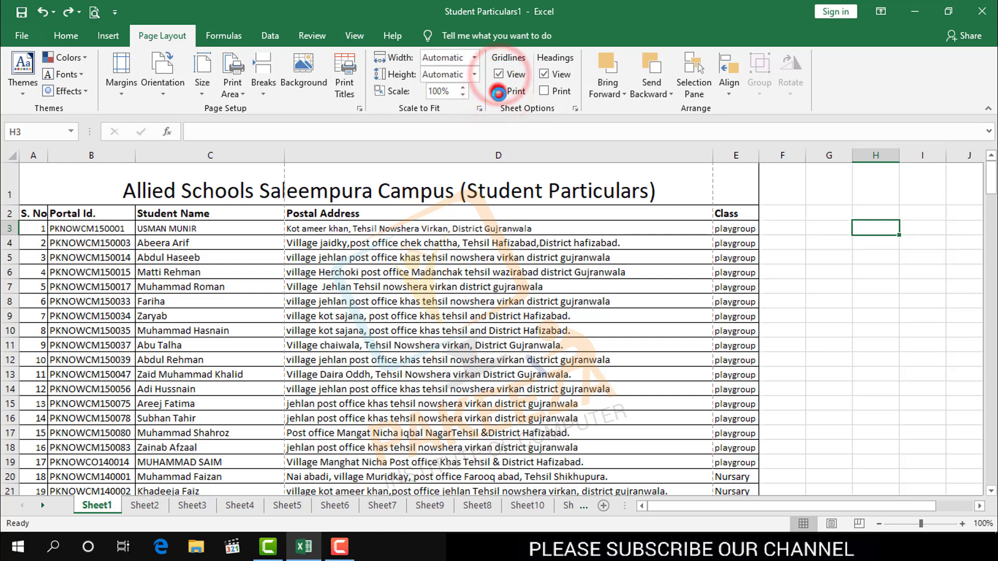
pyautogui.click(817, 271)
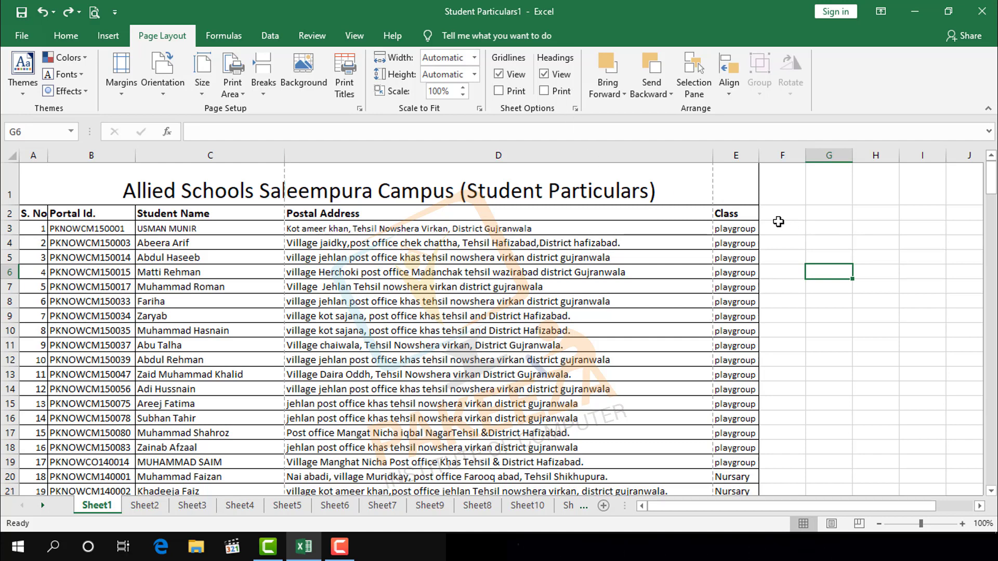
pyautogui.click(94, 13)
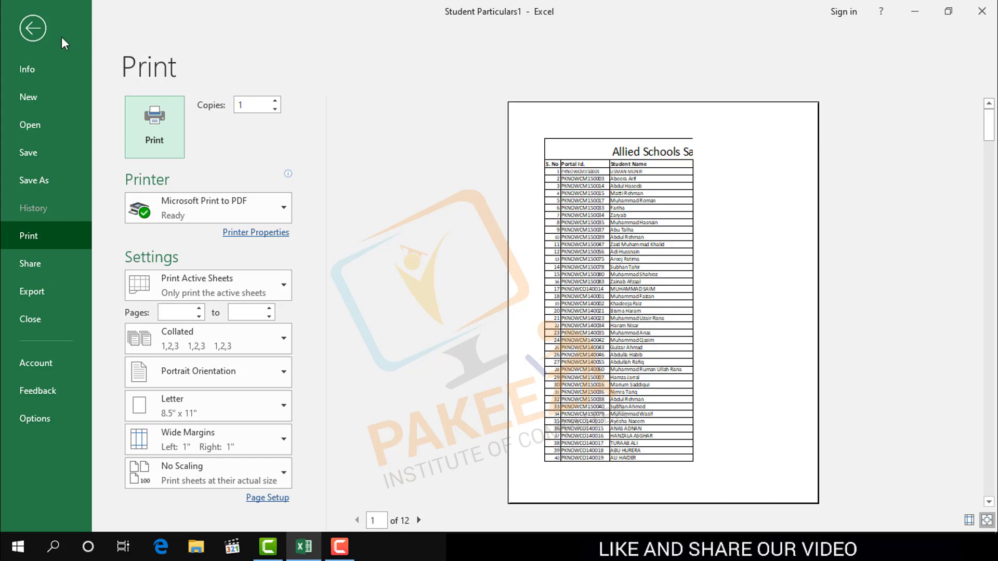
pyautogui.click(32, 28)
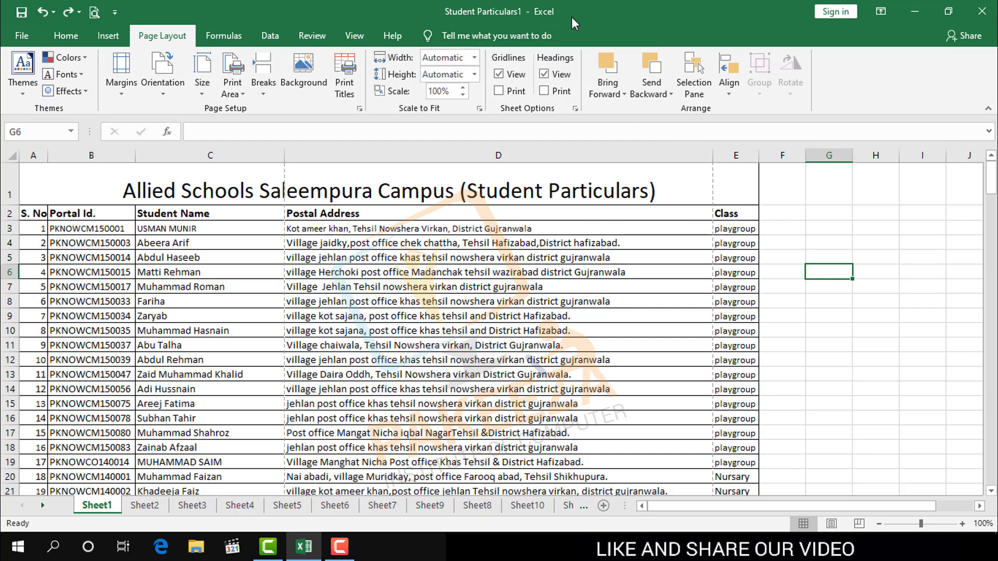
# Step: Hide the row and column headings on the sheet, show them again, and check the print preview
pyautogui.click(544, 75)
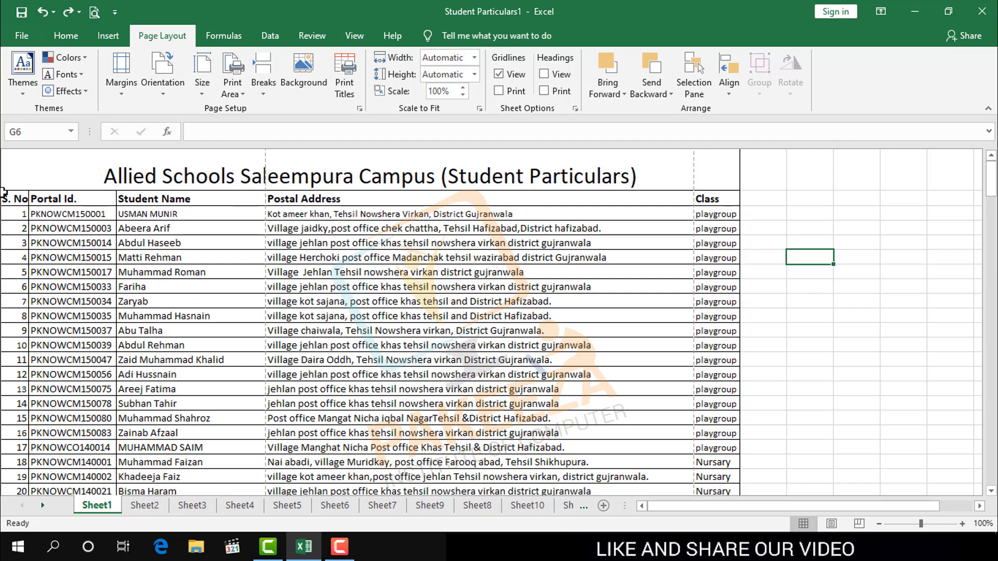
pyautogui.click(547, 76)
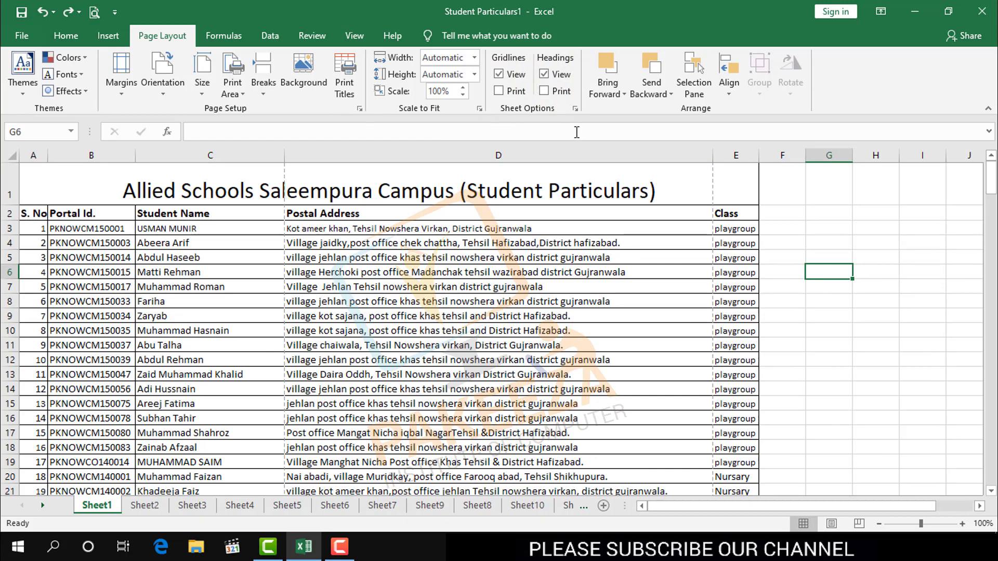
pyautogui.click(95, 11)
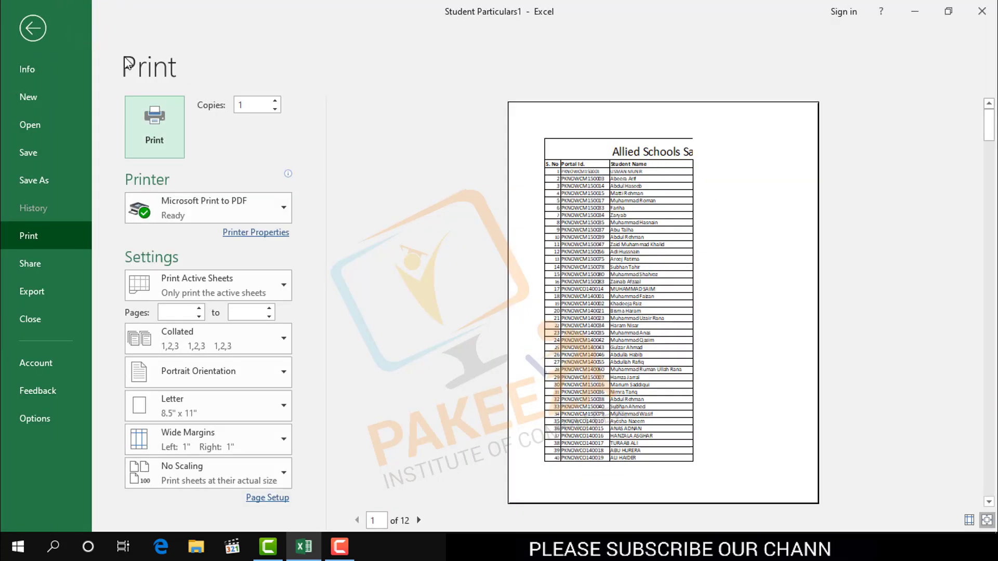
pyautogui.click(32, 28)
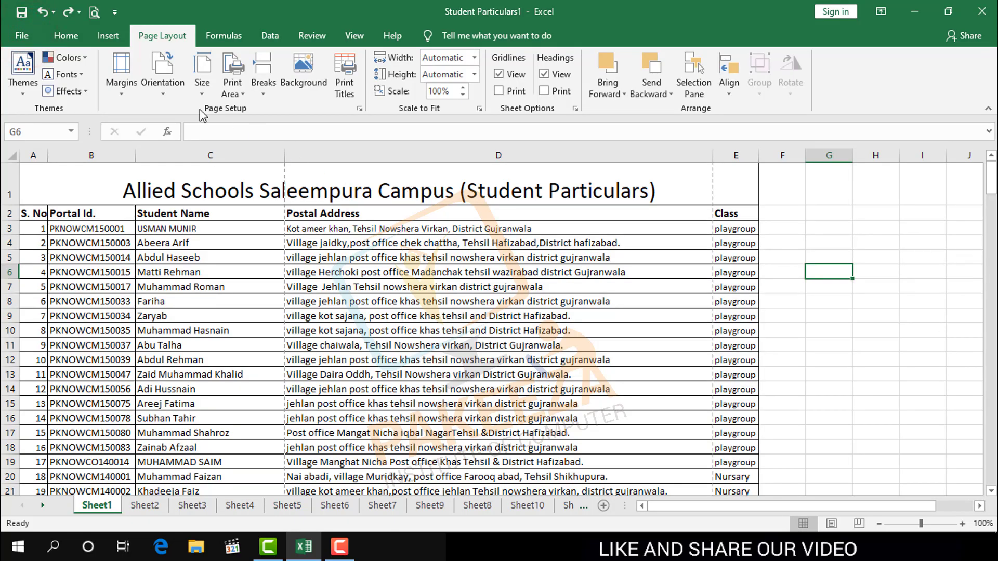
# Step: Enable printing of the row and column headings, comparing the print preview before and after the change
pyautogui.click(94, 14)
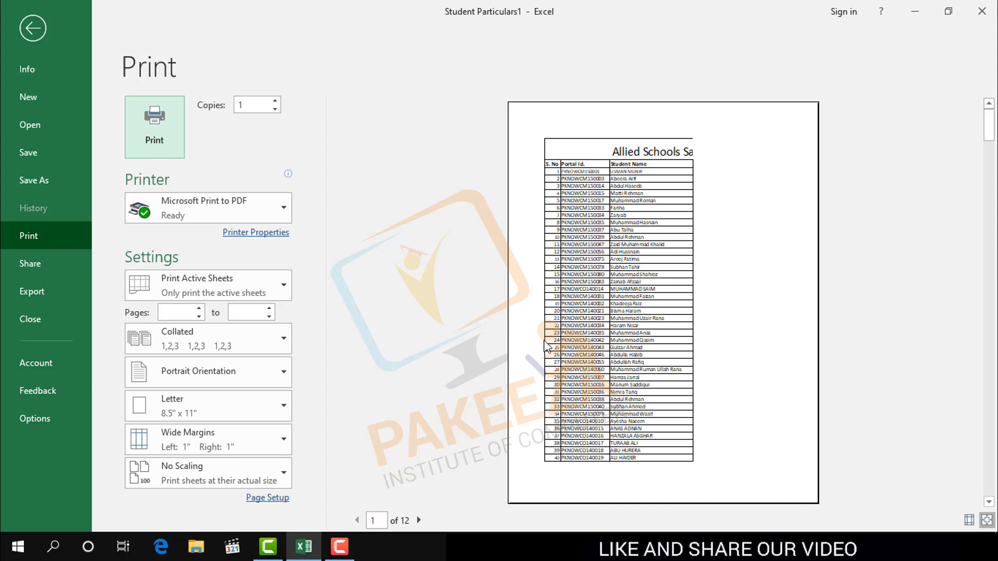
pyautogui.click(33, 28)
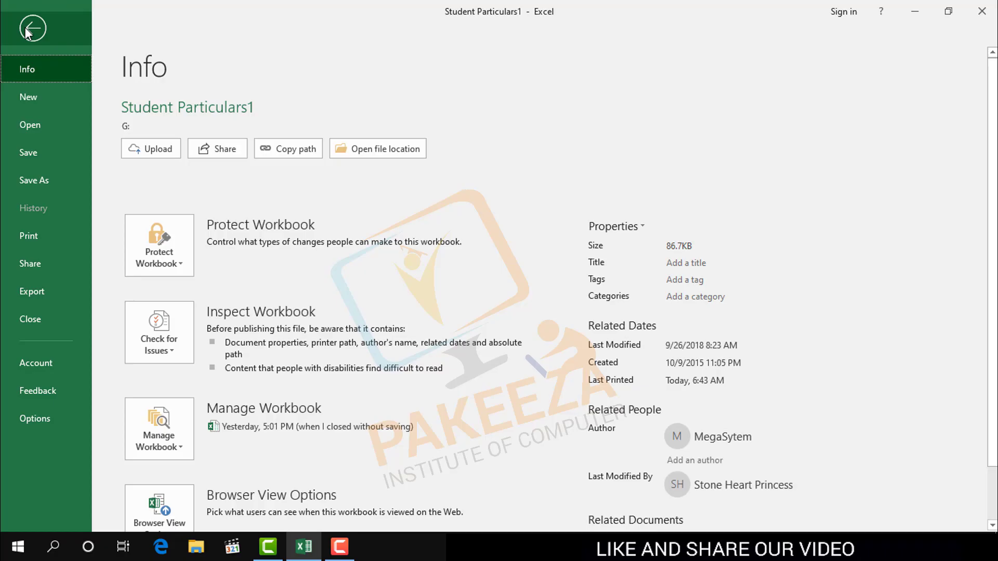
pyautogui.click(25, 27)
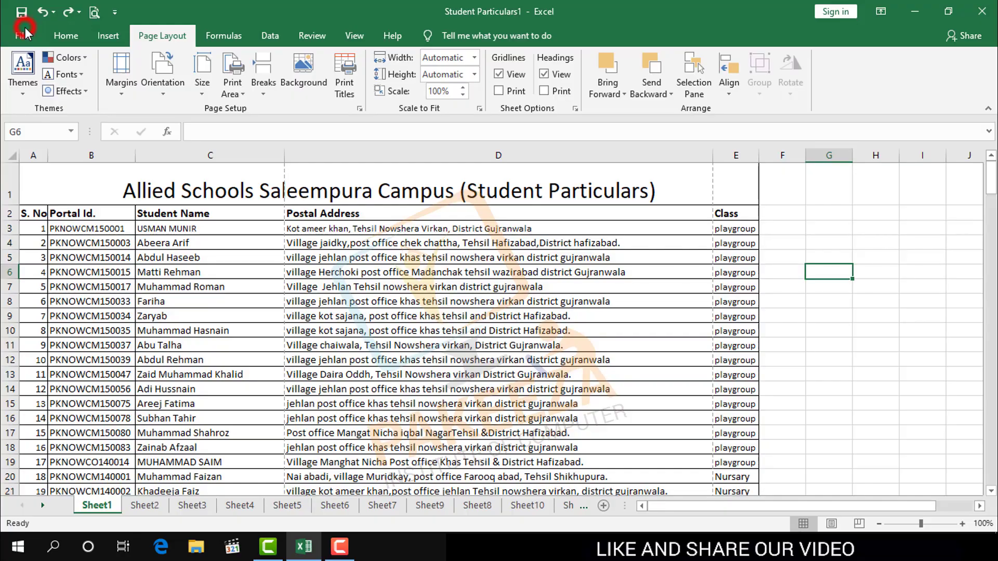
pyautogui.click(544, 92)
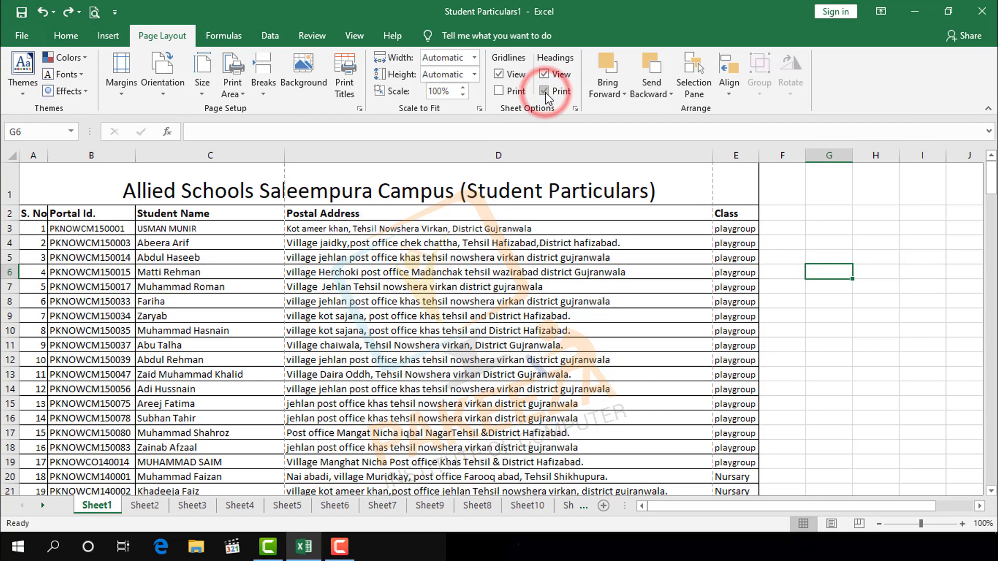
pyautogui.click(98, 13)
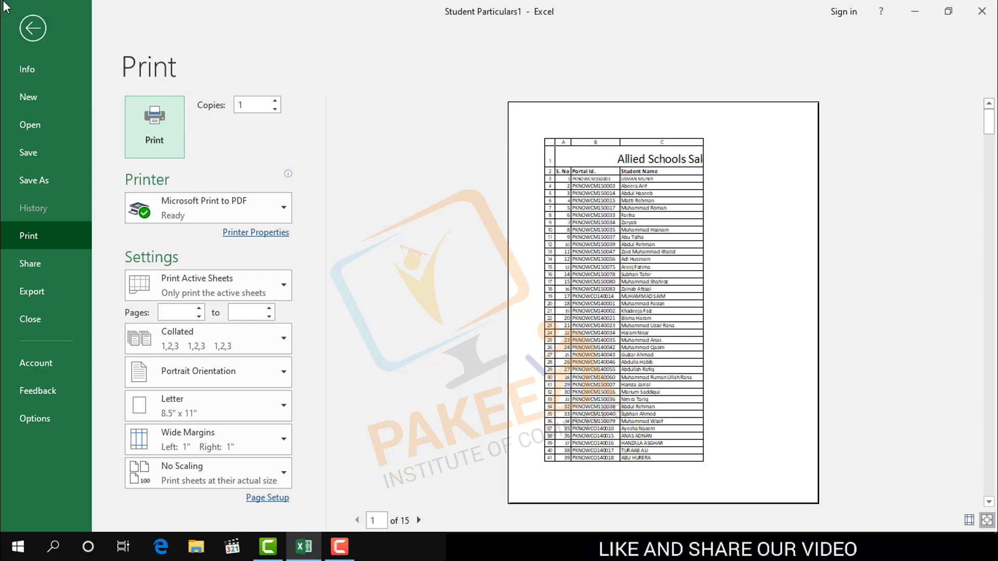
pyautogui.click(29, 29)
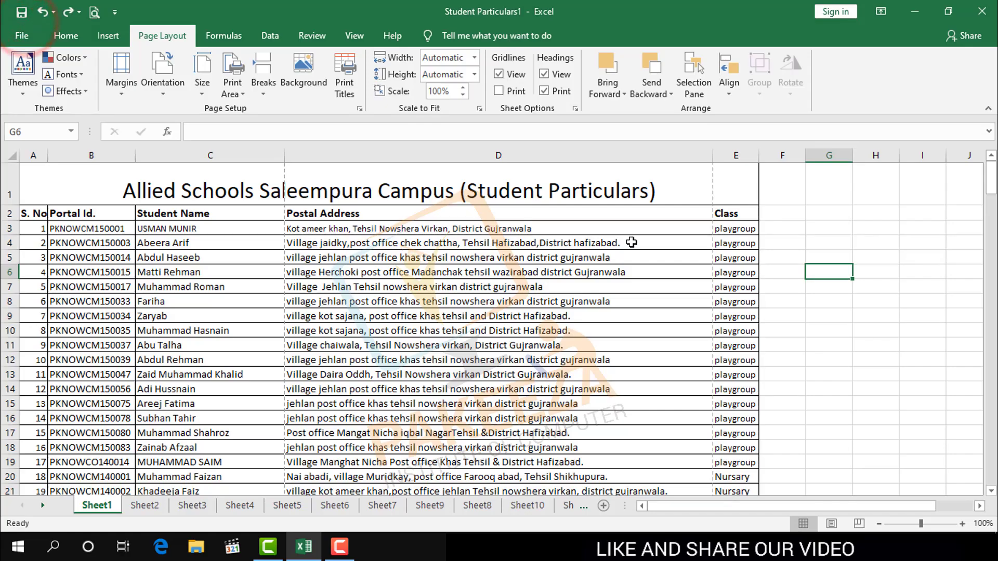
pyautogui.click(817, 200)
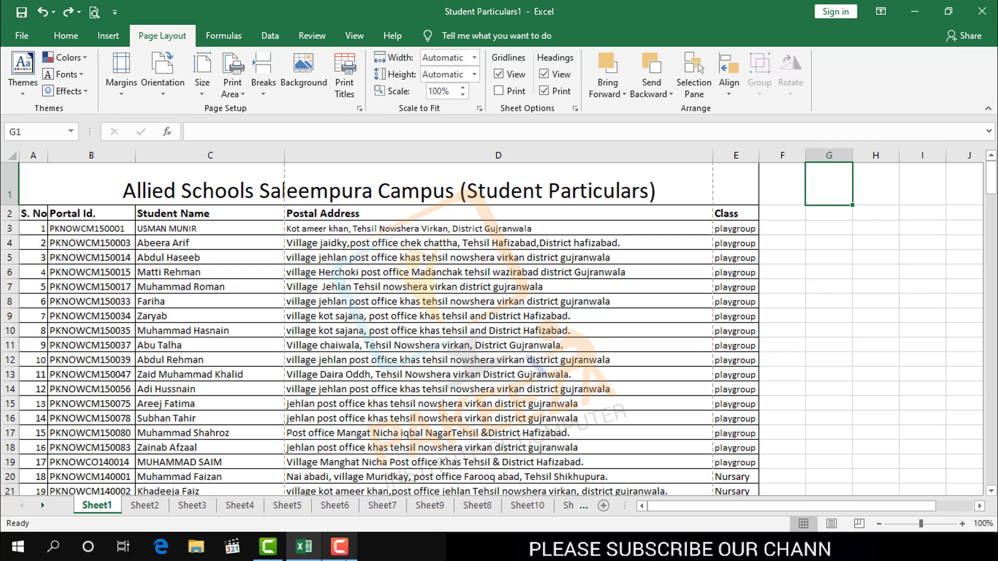
pyautogui.click(340, 546)
pyautogui.click(967, 479)
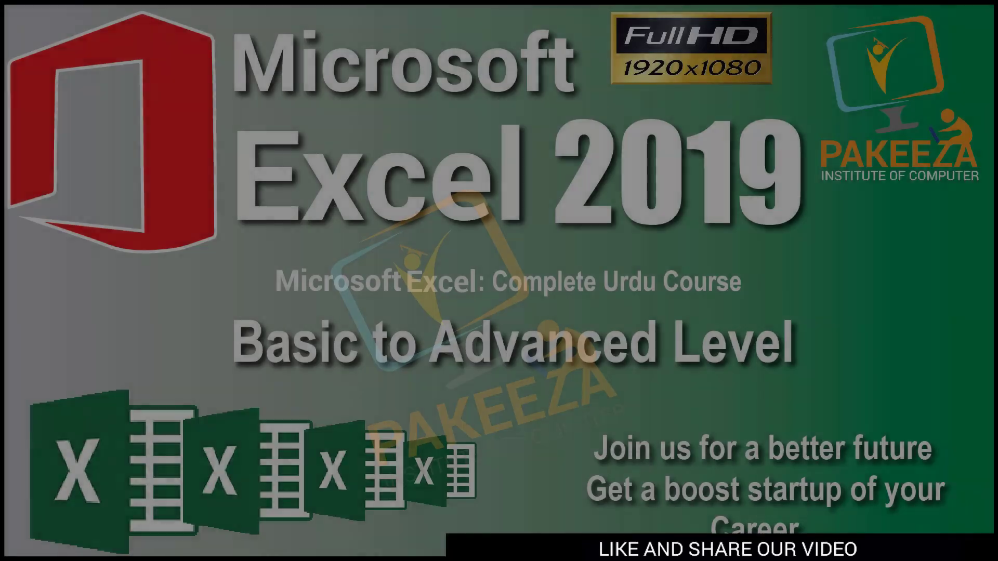